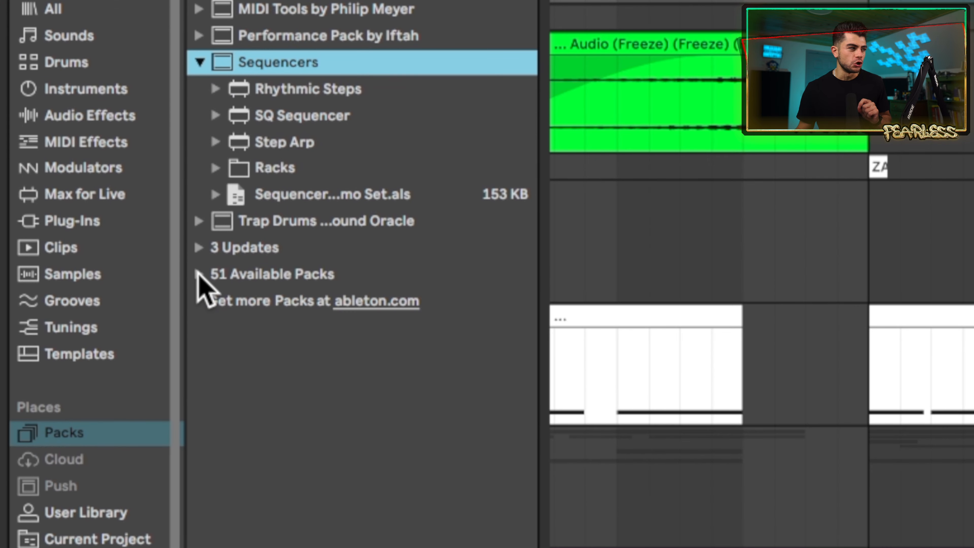
Open the PIANO track's Step Arp device and set its Division to 1/8
{"action": "left_click", "coordinate": [81, 252]}
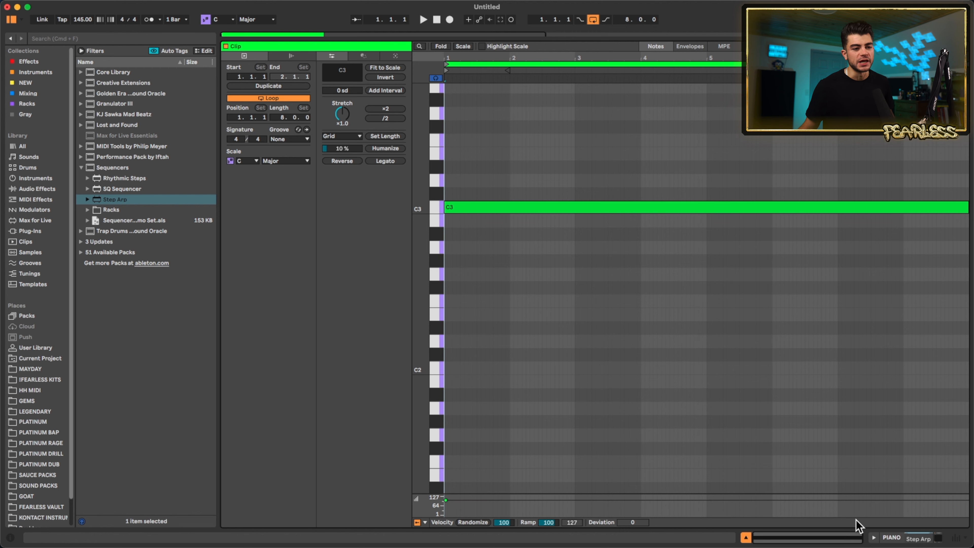
{"action": "left_click", "coordinate": [888, 537]}
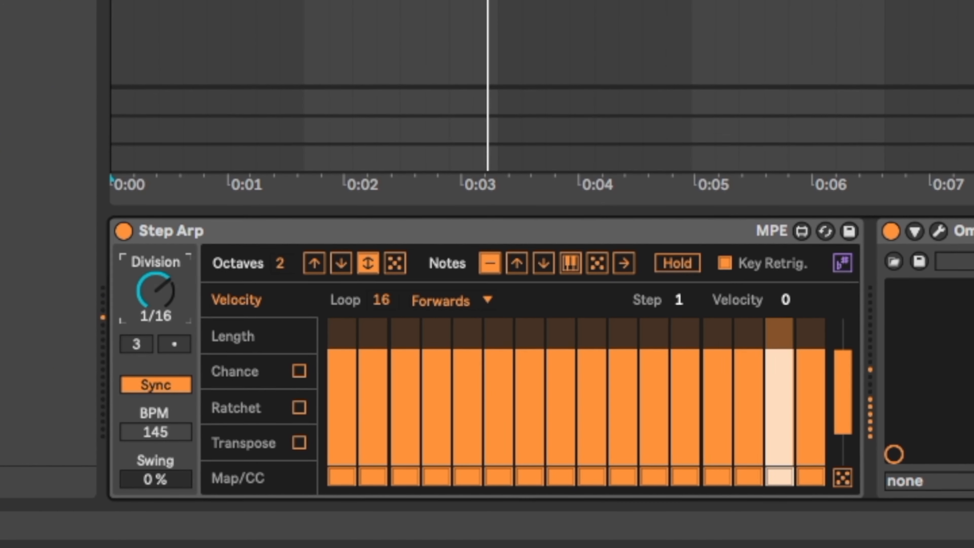
{"action": "mouse_move", "coordinate": [155, 291]}
{"action": "left_mouse_down"}
{"action": "mouse_move", "coordinate": [155, 305]}
{"action": "mouse_move", "coordinate": [163, 283]}
{"action": "left_mouse_up"}
{"action": "left_click", "coordinate": [174, 343]}
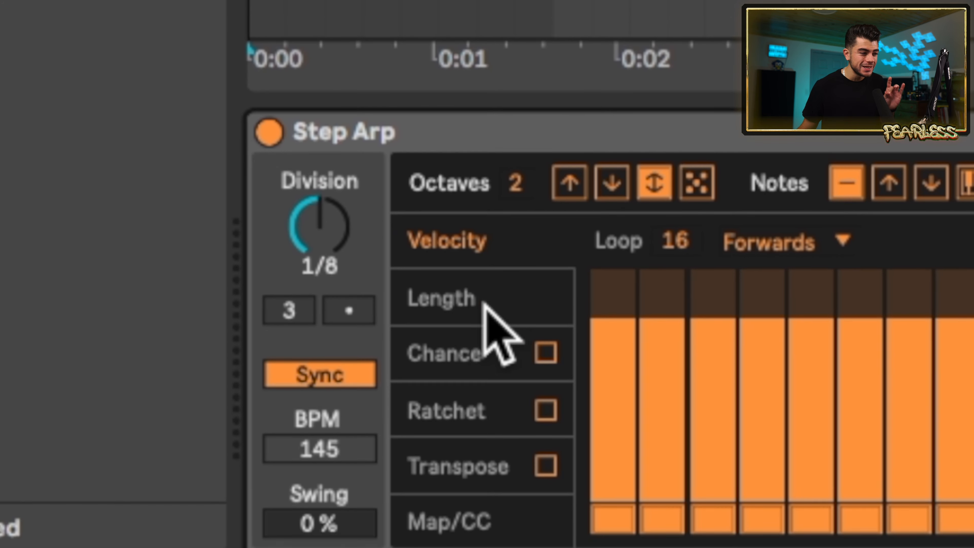
Look through Step Arp's Velocity, Length, Chance, Ratchet, Transpose and Map/CC lanes
{"action": "left_click", "coordinate": [492, 336]}
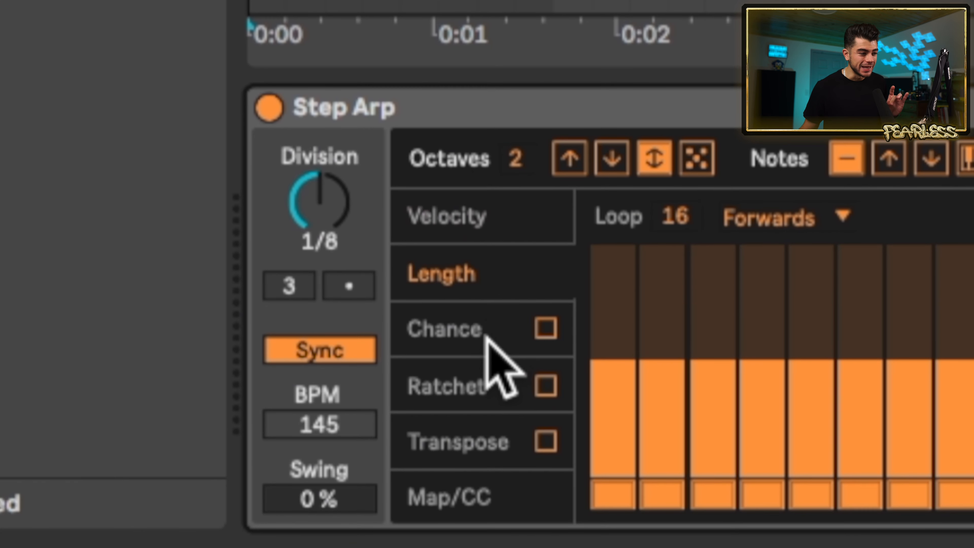
{"action": "left_click", "coordinate": [479, 399]}
{"action": "left_click", "coordinate": [475, 331]}
{"action": "left_click", "coordinate": [454, 397]}
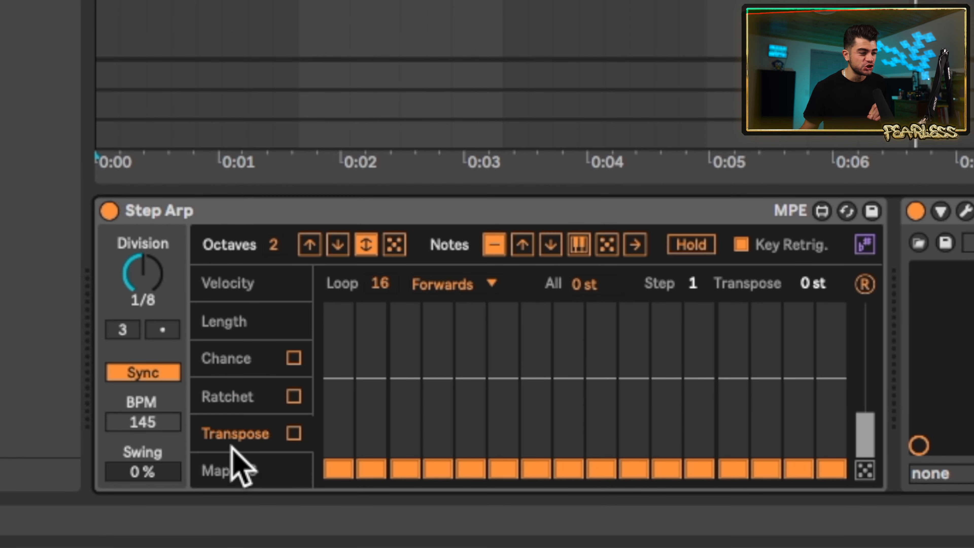
{"action": "left_click", "coordinate": [230, 470]}
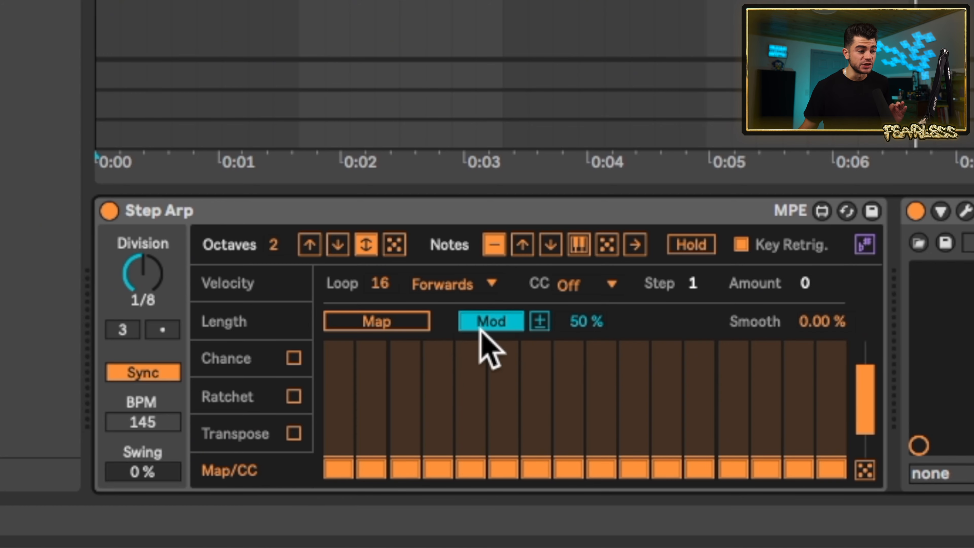
{"action": "left_click", "coordinate": [254, 283]}
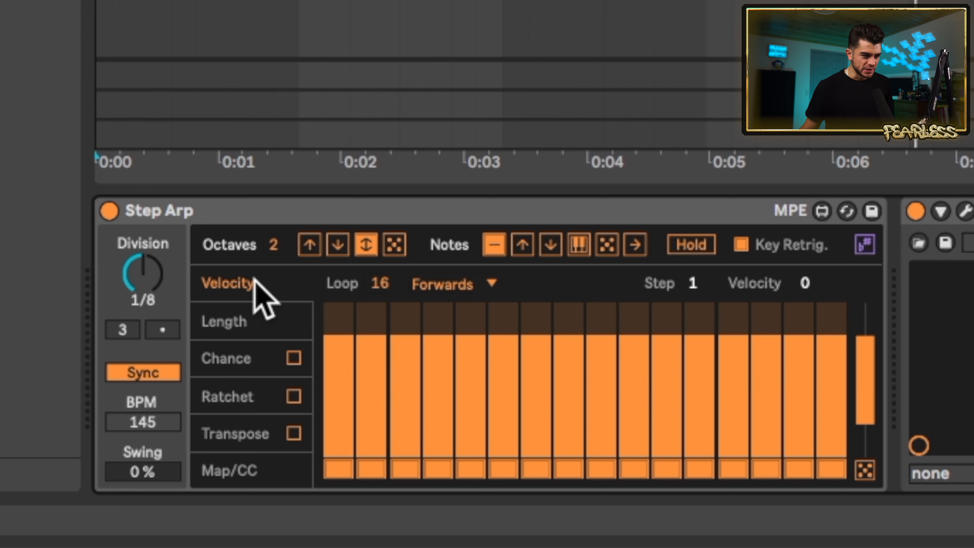
{"action": "left_click", "coordinate": [264, 330]}
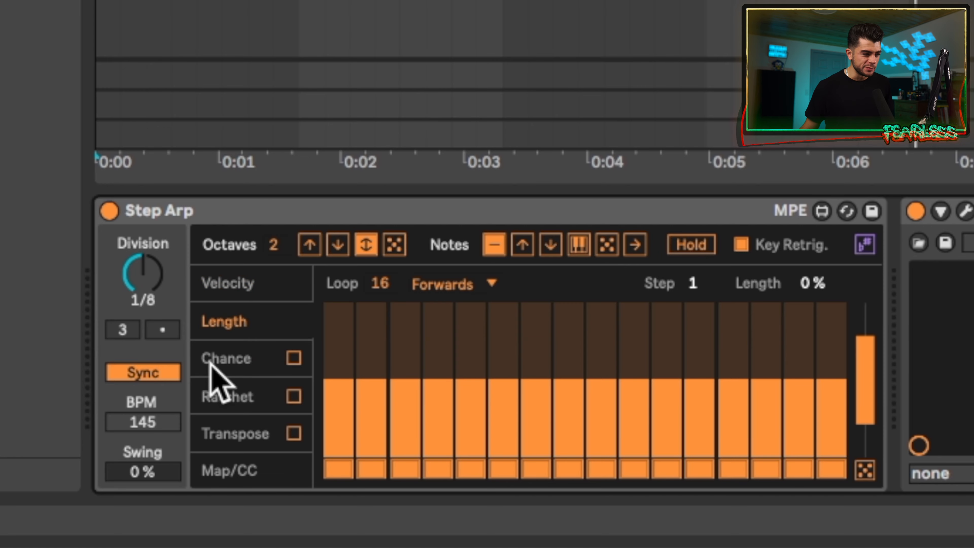
{"action": "left_click", "coordinate": [226, 358]}
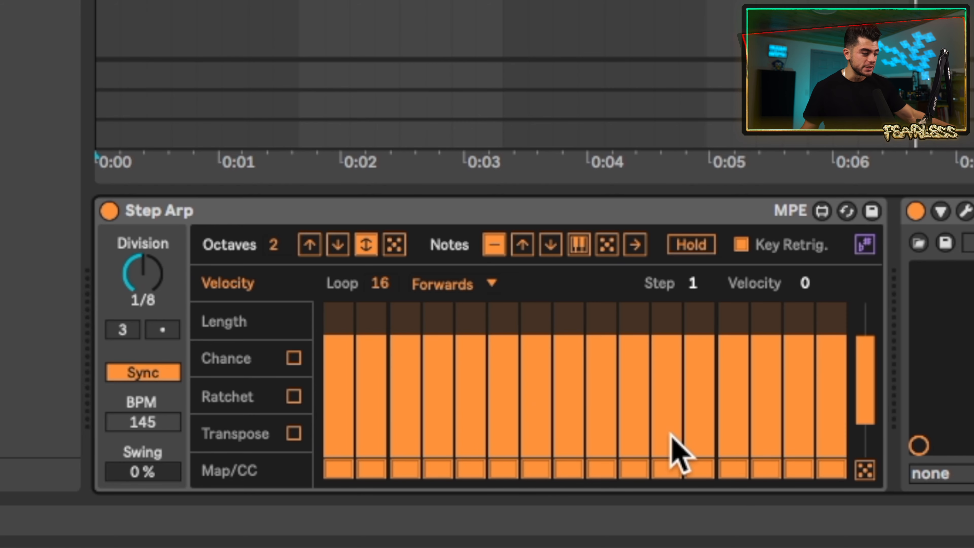
Draw an uneven velocity pattern across Step Arp's 16 steps and set the Velocity lane's playback direction to Random
{"action": "mouse_move", "coordinate": [370, 370]}
{"action": "left_mouse_down"}
{"action": "mouse_move", "coordinate": [454, 459]}
{"action": "mouse_move", "coordinate": [441, 368]}
{"action": "mouse_move", "coordinate": [458, 399]}
{"action": "mouse_move", "coordinate": [466, 441]}
{"action": "mouse_move", "coordinate": [433, 360]}
{"action": "left_mouse_up"}
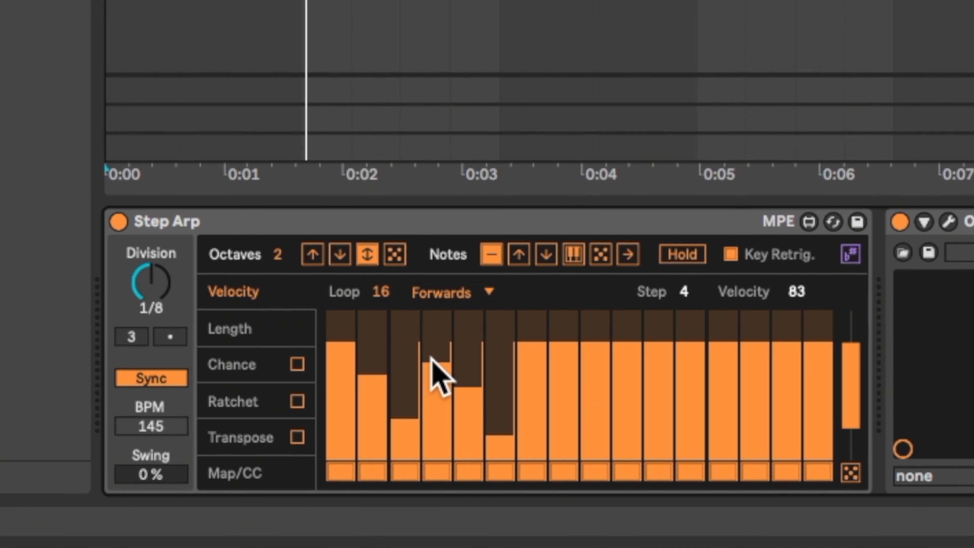
{"action": "left_click_drag", "start_coordinate": [595, 370], "coordinate": [625, 399]}
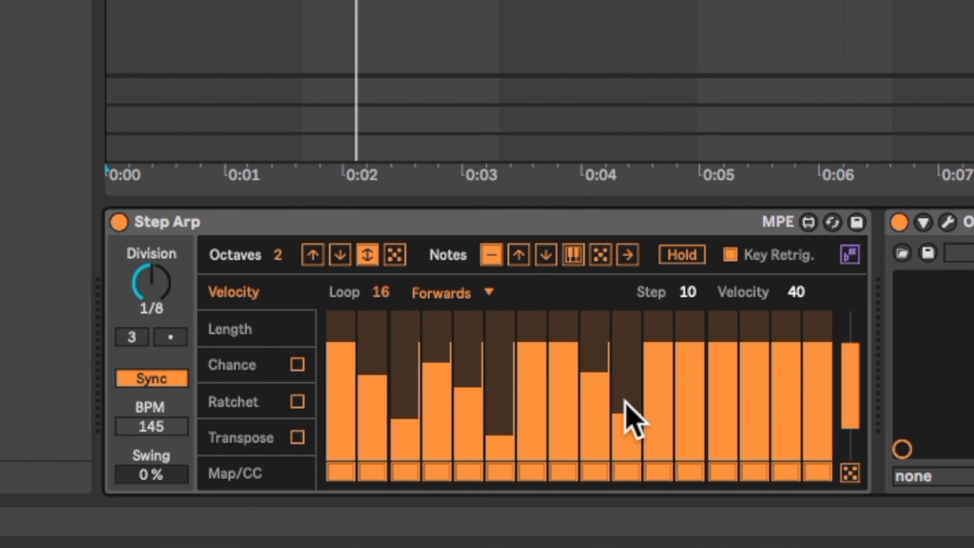
{"action": "left_click_drag", "start_coordinate": [782, 377], "coordinate": [806, 408]}
{"action": "left_click", "coordinate": [498, 419]}
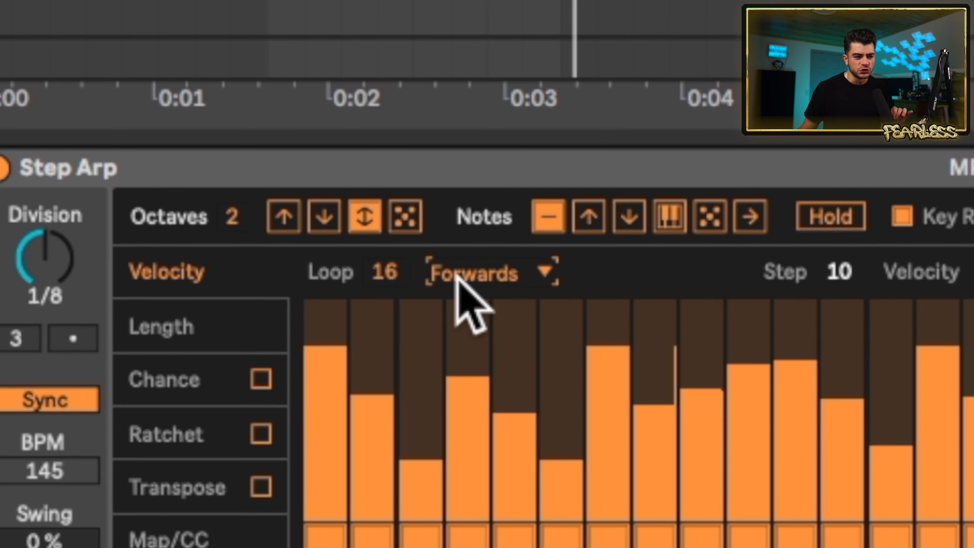
{"action": "left_click", "coordinate": [464, 295]}
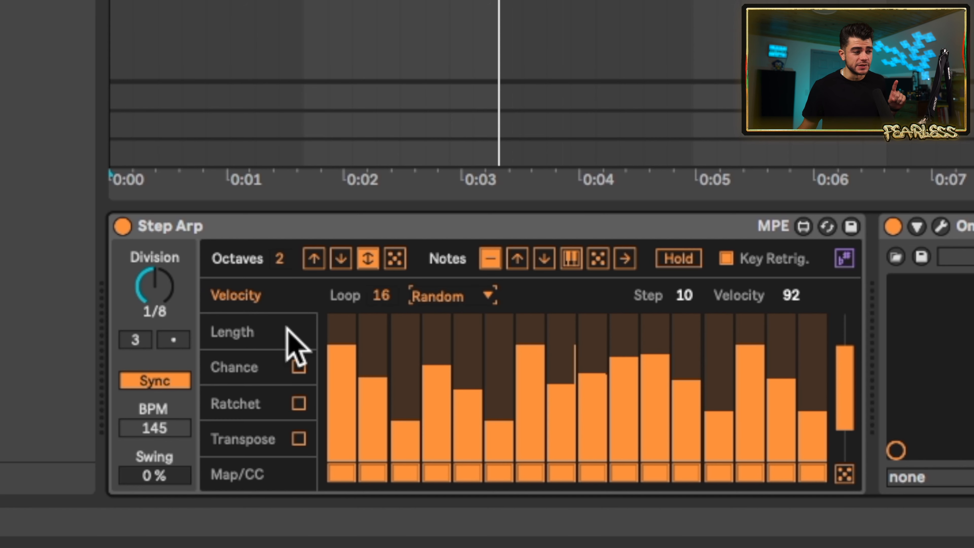
Try randomizing the step values in Step Arp's Length lane with the full random range
{"action": "left_click", "coordinate": [287, 330]}
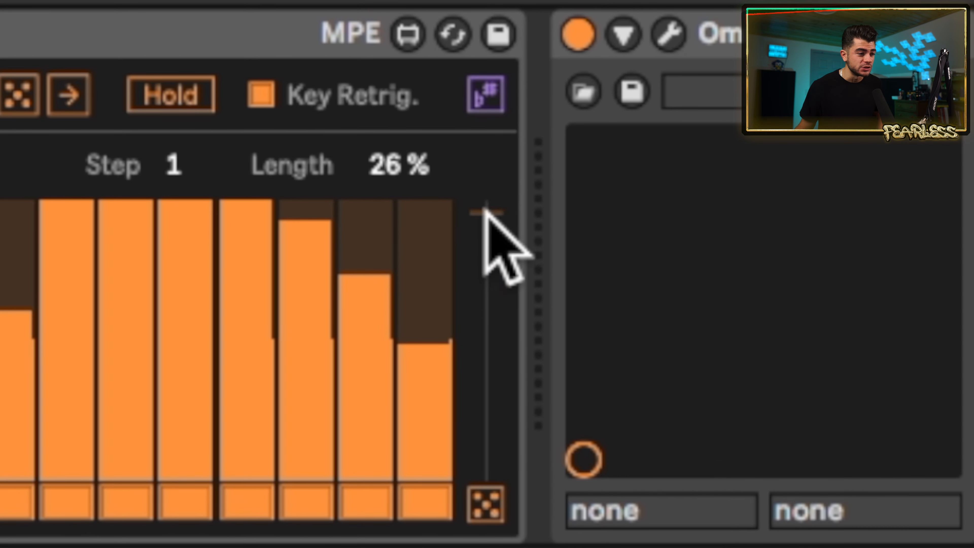
{"action": "left_click_drag", "start_coordinate": [484, 210], "coordinate": [474, 486]}
{"action": "left_click", "coordinate": [509, 513]}
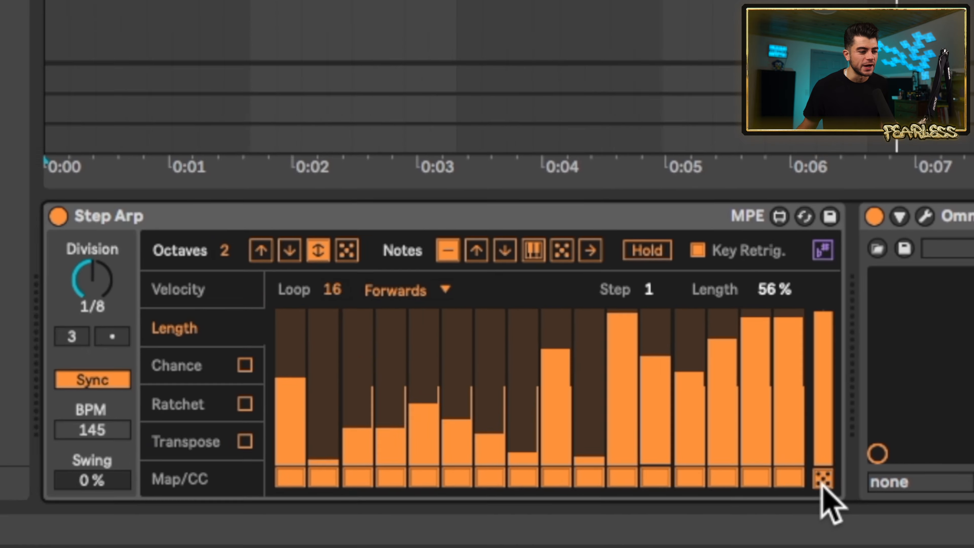
{"action": "left_click", "coordinate": [509, 512]}
{"action": "left_click", "coordinate": [845, 475]}
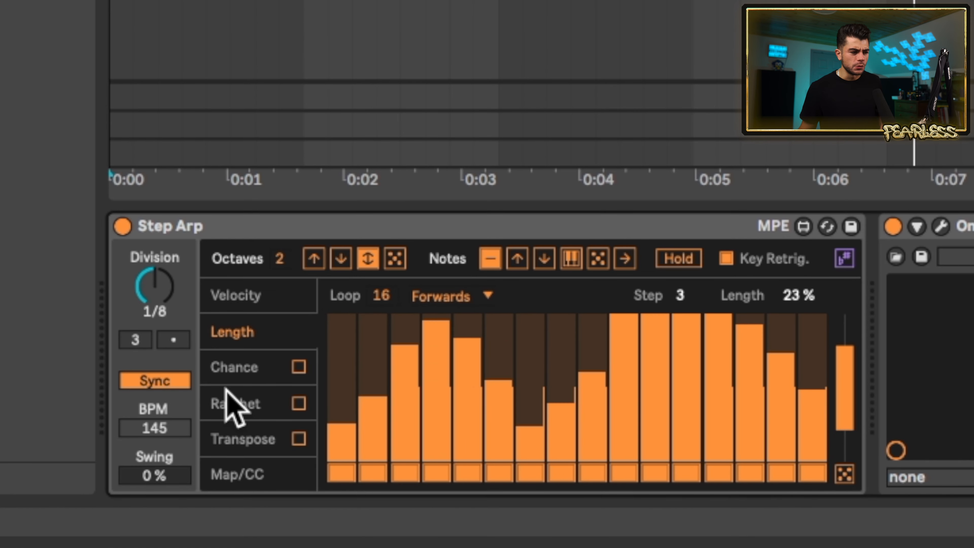
Switch off Step Arp's Chance lane, then enable Ratchet and draw extra ratchets on several steps
{"action": "left_click", "coordinate": [264, 369]}
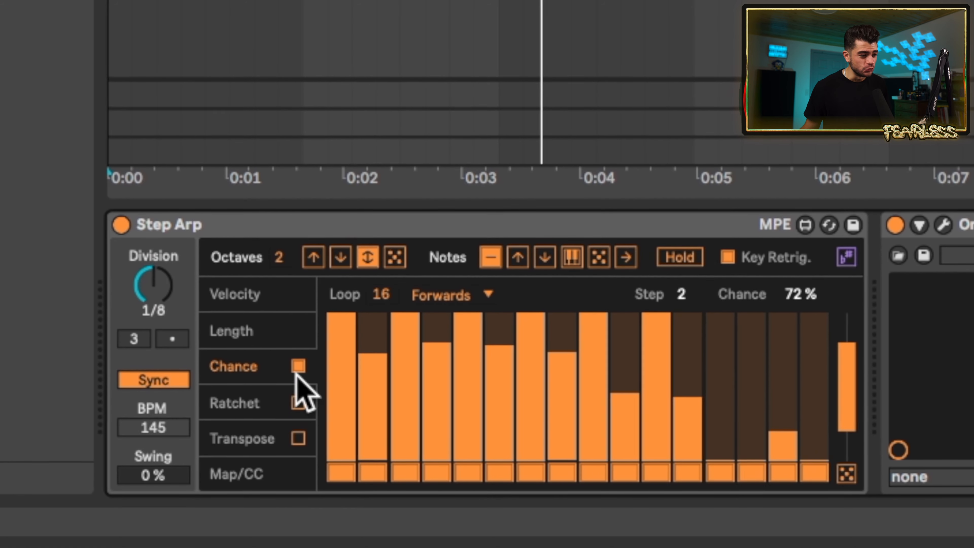
{"action": "left_click", "coordinate": [297, 365]}
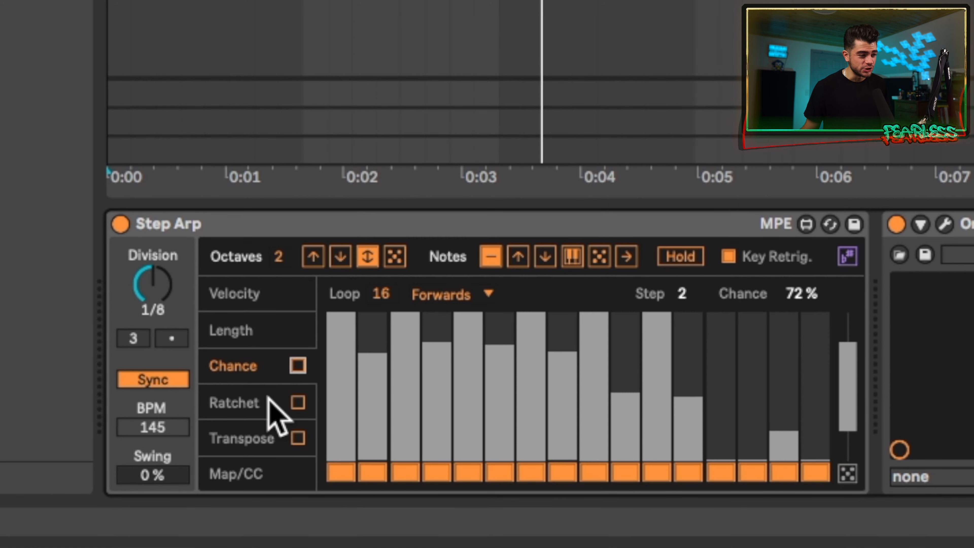
{"action": "left_click", "coordinate": [269, 402]}
{"action": "left_click", "coordinate": [297, 402]}
{"action": "left_click", "coordinate": [413, 341]}
{"action": "mouse_move", "coordinate": [413, 341]}
{"action": "left_mouse_down"}
{"action": "mouse_move", "coordinate": [413, 384]}
{"action": "mouse_move", "coordinate": [419, 290]}
{"action": "left_mouse_up"}
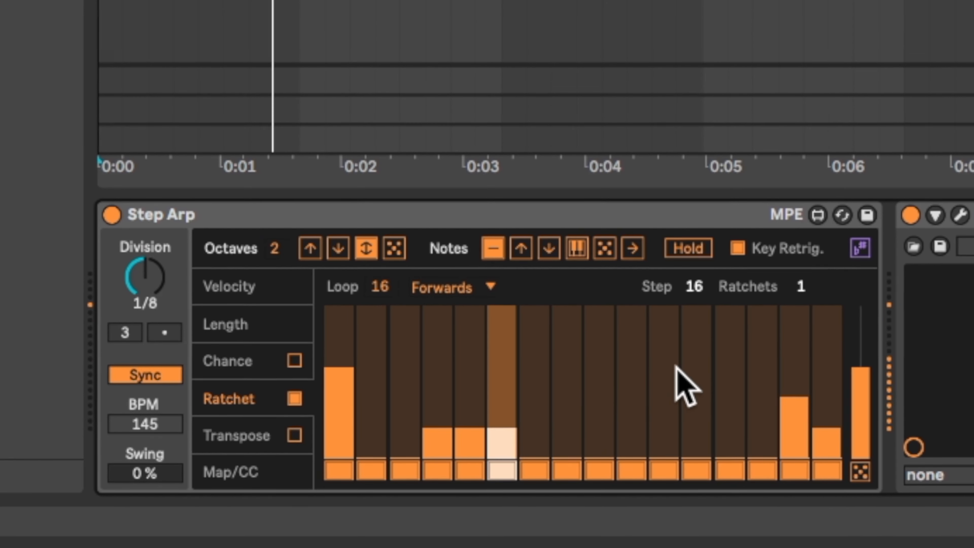
{"action": "left_click", "coordinate": [696, 337]}
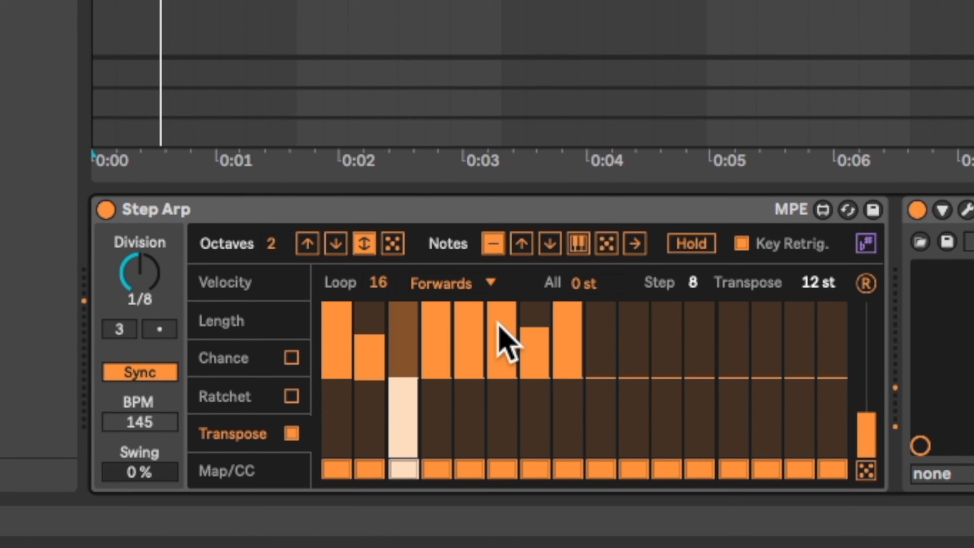
Set Transpose step 6 to -7 st and step 7 to 7 st, and set Step Arp's Octaves to 1
{"action": "left_click_drag", "start_coordinate": [499, 337], "coordinate": [501, 422]}
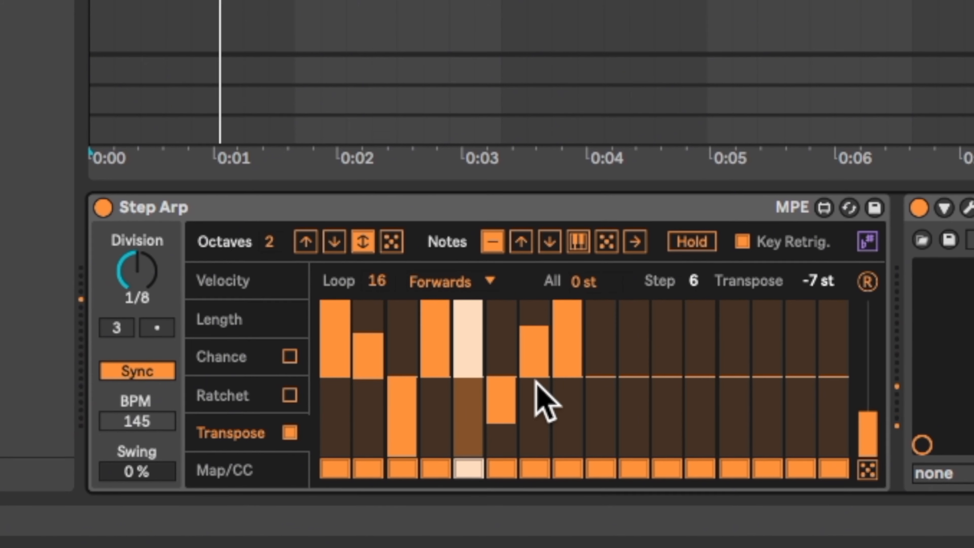
{"action": "left_click_drag", "start_coordinate": [540, 383], "coordinate": [543, 118]}
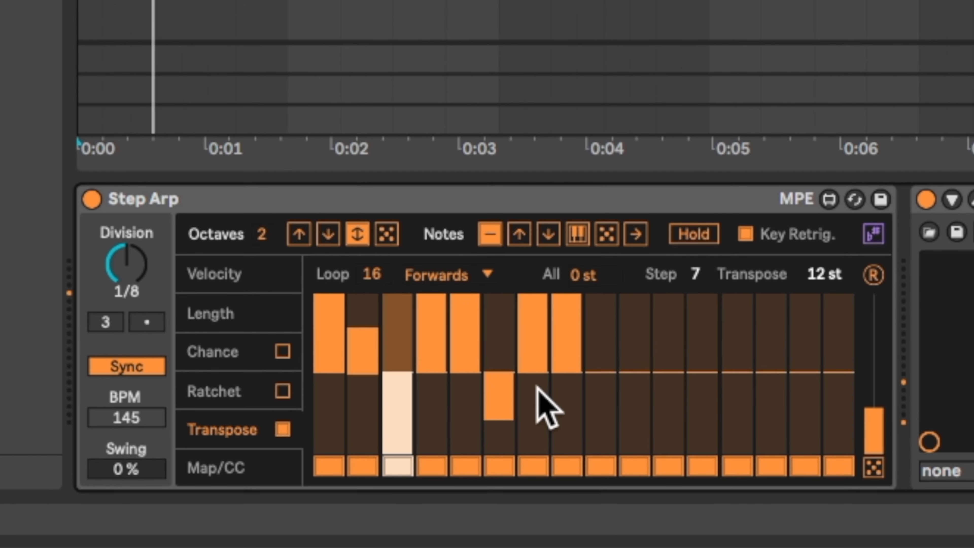
{"action": "left_click_drag", "start_coordinate": [535, 371], "coordinate": [539, 341]}
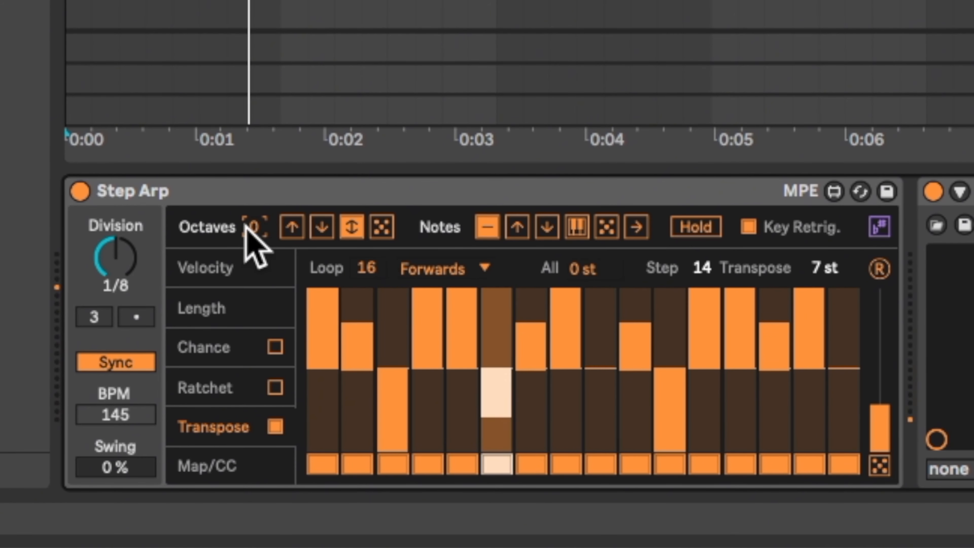
{"action": "mouse_move", "coordinate": [253, 226]}
{"action": "left_mouse_down"}
{"action": "mouse_move", "coordinate": [254, 198]}
{"action": "mouse_move", "coordinate": [253, 243]}
{"action": "left_mouse_up"}
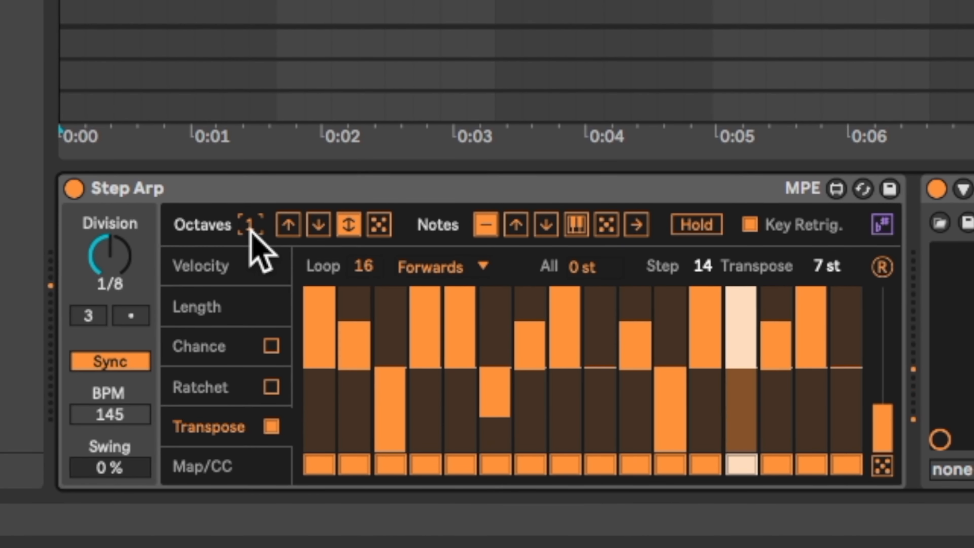
Raise the note lengths of all 16 steps in Step Arp's Length lane to about 100%
{"action": "left_click", "coordinate": [247, 312]}
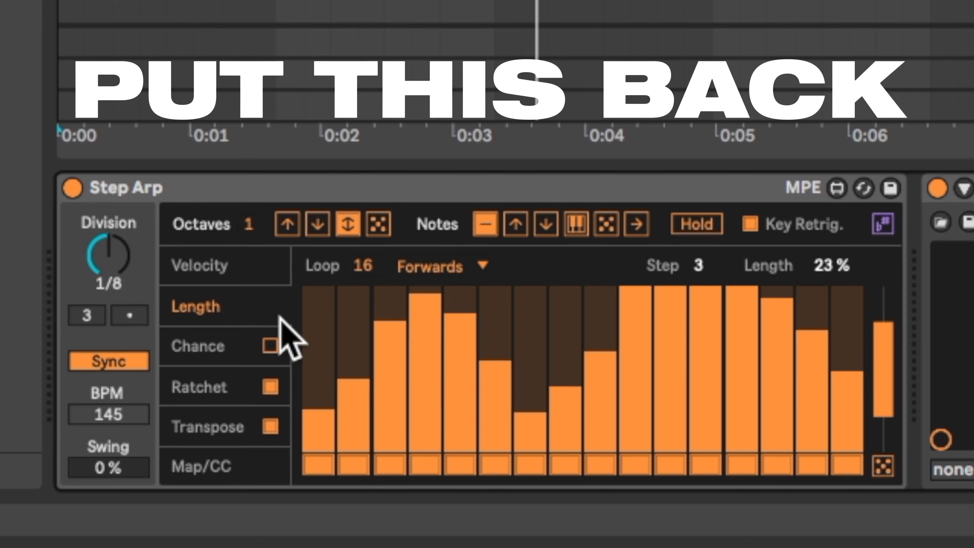
{"action": "left_click_drag", "start_coordinate": [316, 291], "coordinate": [848, 288]}
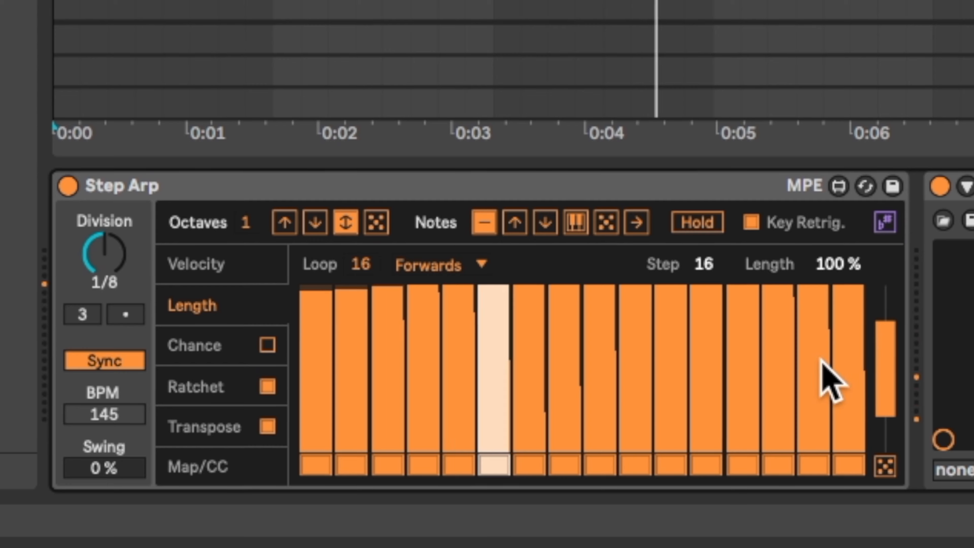
{"action": "left_click_drag", "start_coordinate": [817, 381], "coordinate": [853, 383]}
Show Step Arp's Map/CC lane and toggle its Mod modulation mode
{"action": "left_click", "coordinate": [220, 430]}
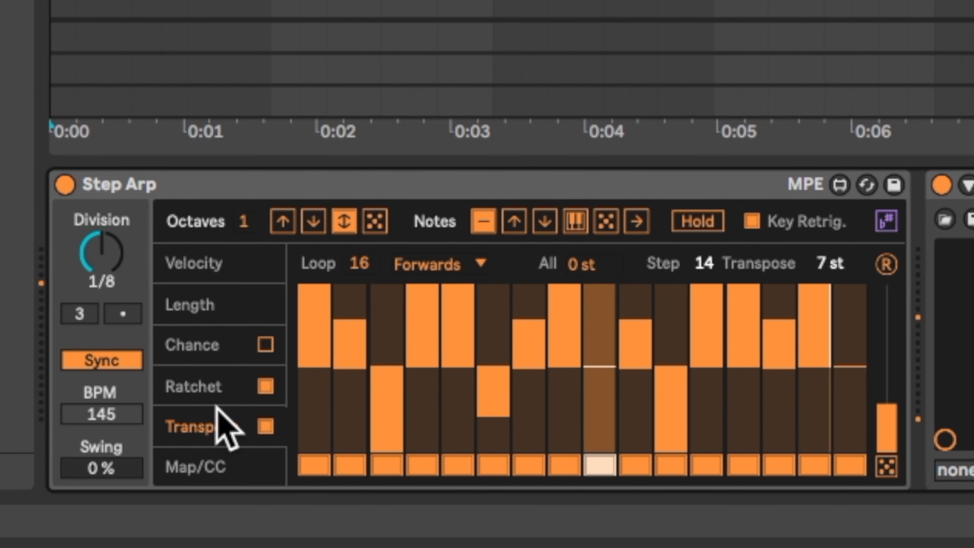
{"action": "left_click", "coordinate": [217, 466]}
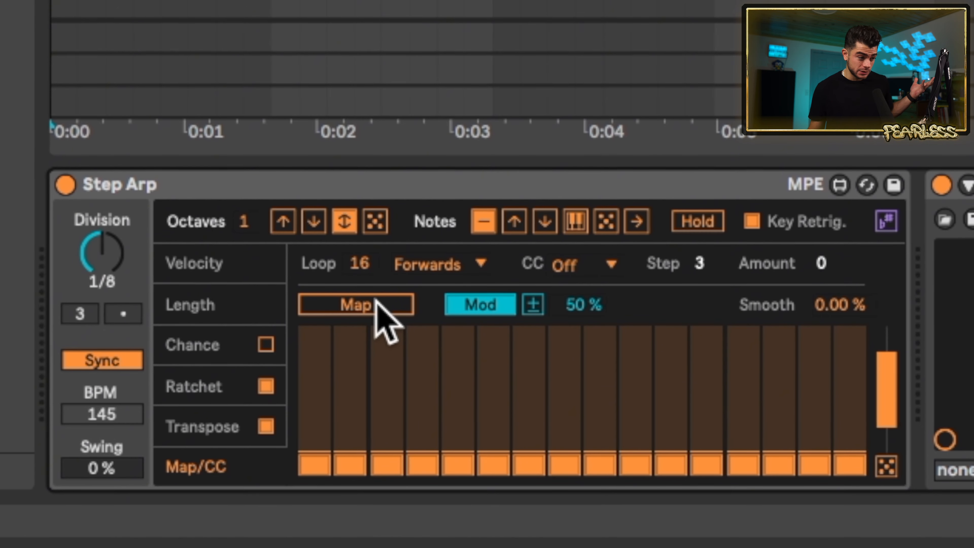
{"action": "left_click", "coordinate": [487, 307]}
{"action": "left_click", "coordinate": [487, 307]}
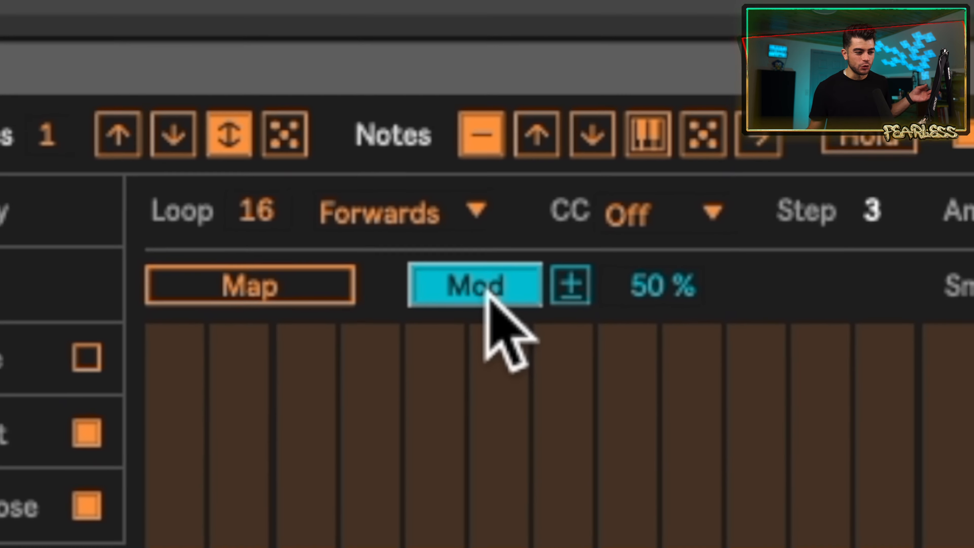
{"action": "left_click", "coordinate": [488, 306]}
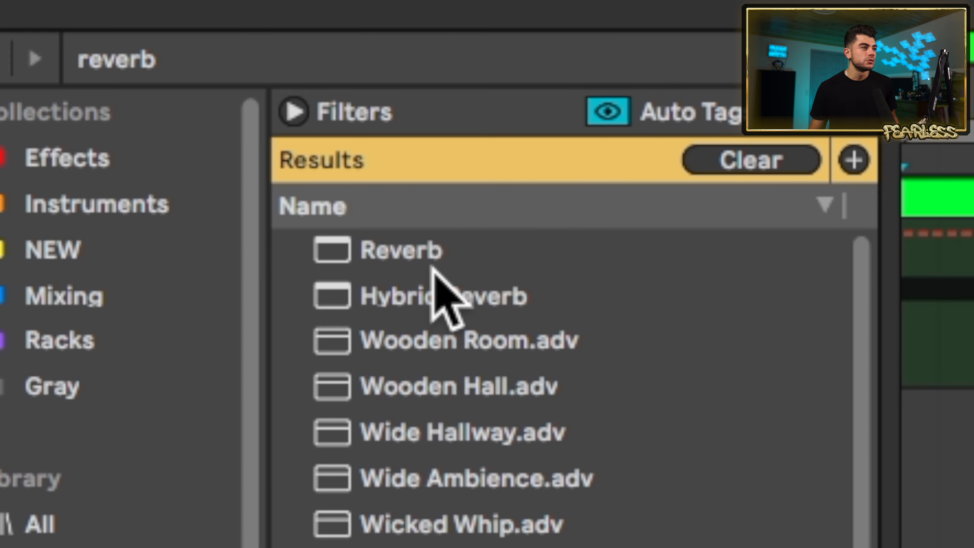
Select the Reverb audio effect among the browser's reverb results
{"action": "left_click", "coordinate": [435, 261]}
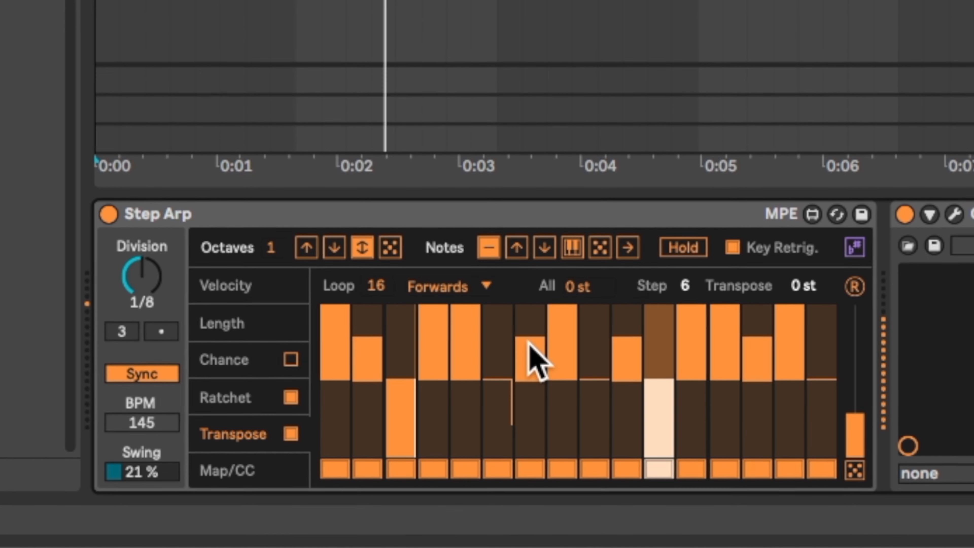
Reset Transpose step 8 to 0 st and flatten steps 12 to 15 toward the zero line
{"action": "double_click", "coordinate": [561, 312]}
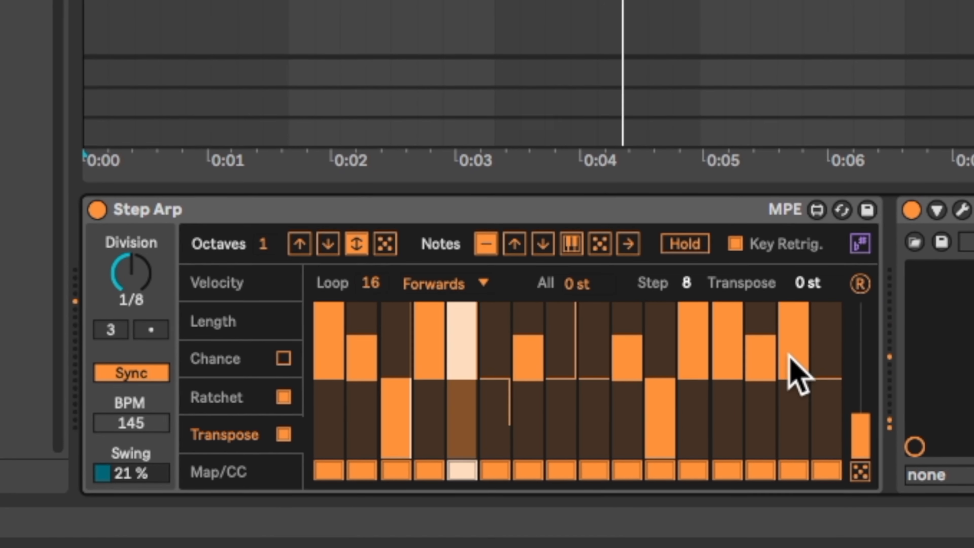
{"action": "mouse_move", "coordinate": [788, 375]}
{"action": "left_mouse_down"}
{"action": "mouse_move", "coordinate": [788, 383]}
{"action": "mouse_move", "coordinate": [691, 377]}
{"action": "left_mouse_up"}
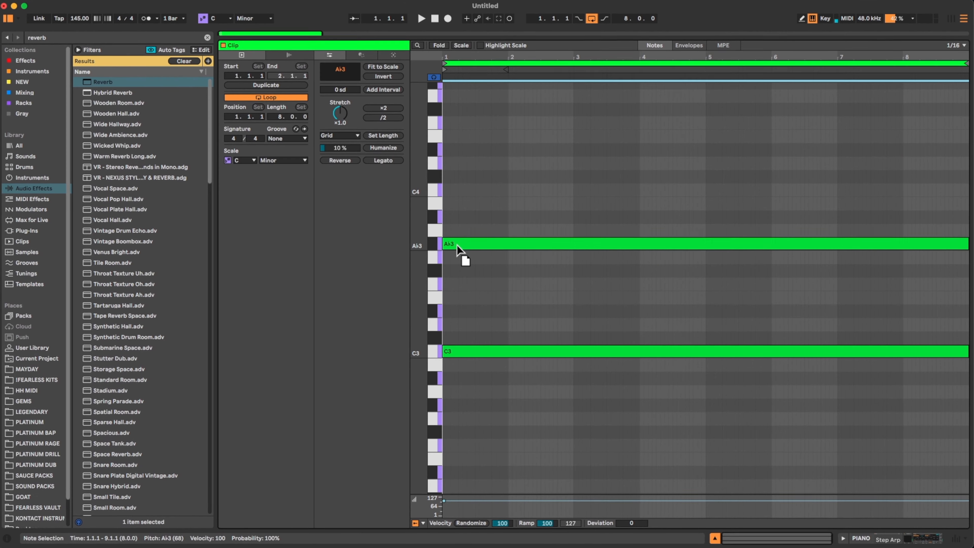
Play the clip with the A♭3 note over C3, lower that note to G3, and play the clip again
{"action": "key", "text": "space"}
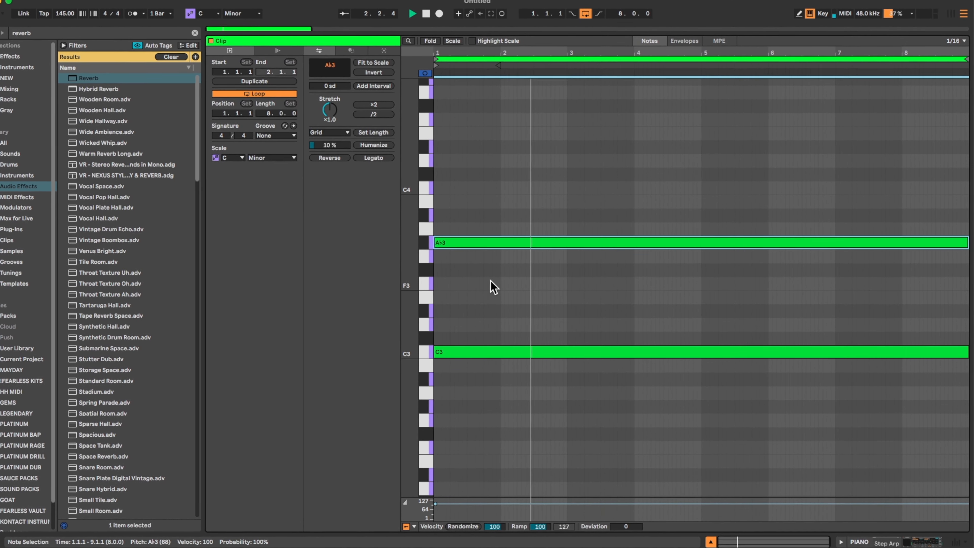
{"action": "key", "text": "Down"}
{"action": "key", "text": "space"}
{"action": "key", "text": "space"}
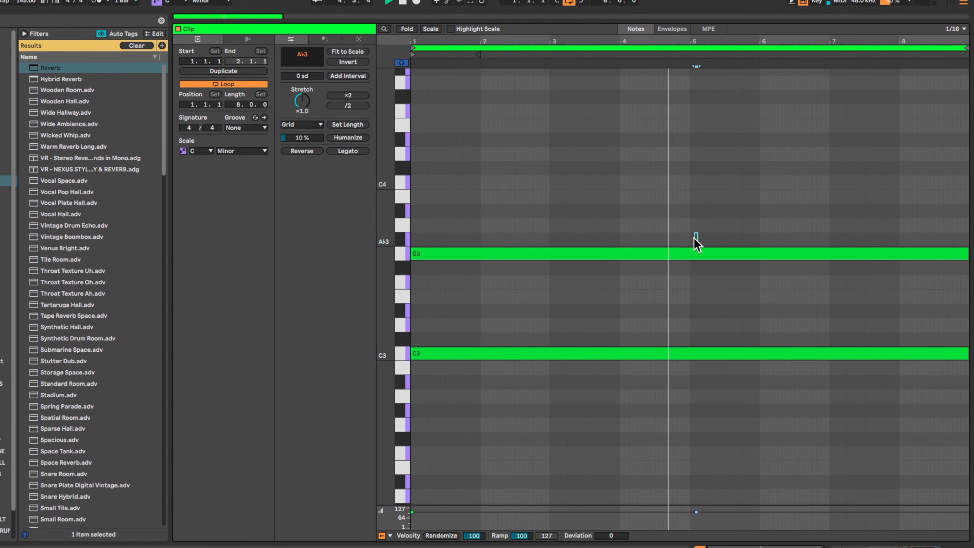
Draw an A♭3 note from bar 5 to the end of the clip
{"action": "left_click_drag", "start_coordinate": [696, 237], "coordinate": [967, 287]}
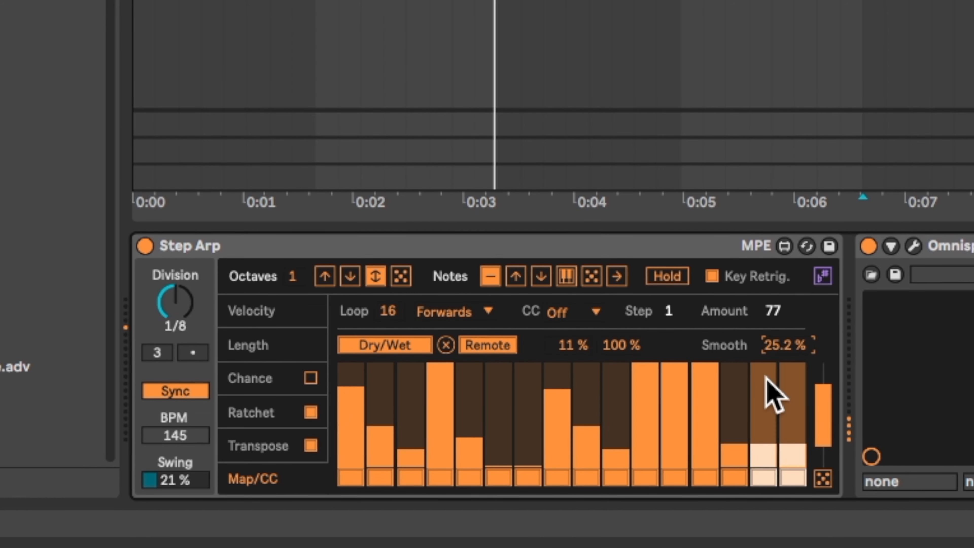
Lower Map/CC steps 12 and 13, bringing step 13 to 44, raise step 15 to 45, and set Smooth to 20.5 %
{"action": "left_click_drag", "start_coordinate": [687, 392], "coordinate": [695, 420]}
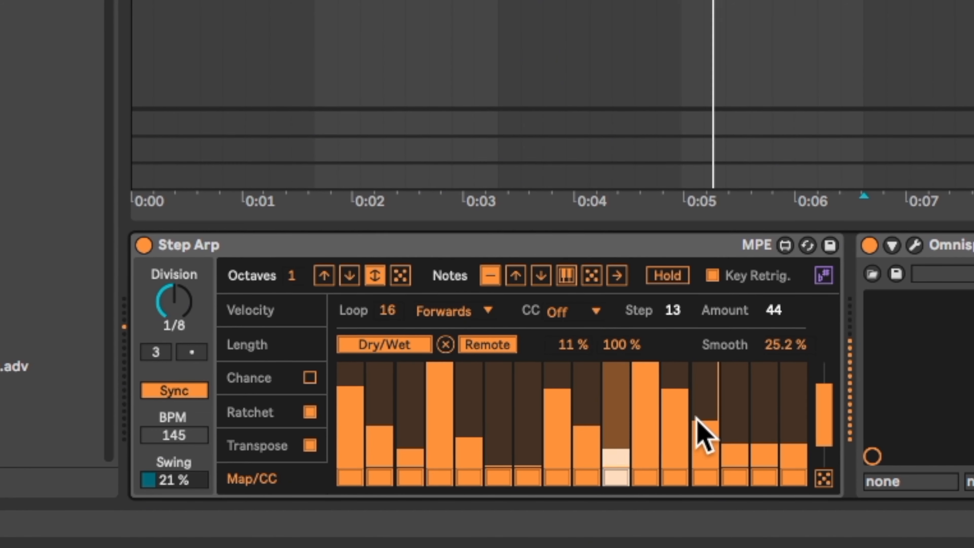
{"action": "left_click_drag", "start_coordinate": [770, 453], "coordinate": [765, 418]}
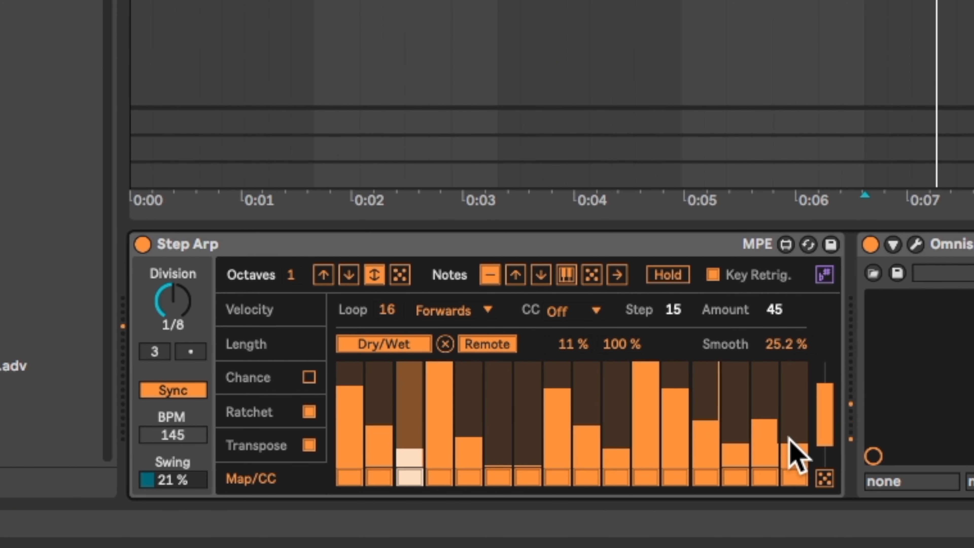
{"action": "left_click", "coordinate": [762, 418]}
{"action": "left_click", "coordinate": [778, 342]}
{"action": "left_click_drag", "start_coordinate": [778, 342], "coordinate": [779, 354]}
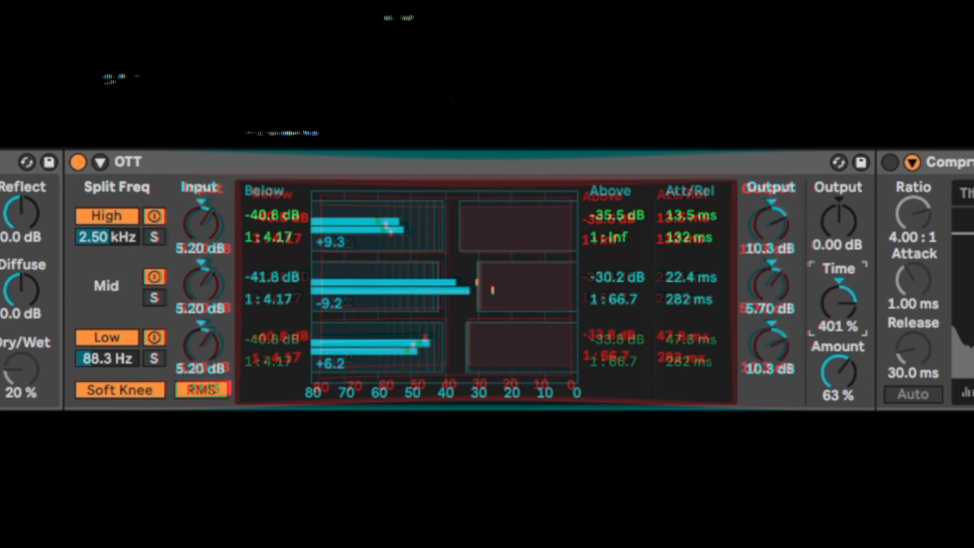
Try a lower OTT Time, reset it to 100 %, and toggle the Compressor's activation
{"action": "left_click_drag", "start_coordinate": [845, 297], "coordinate": [845, 398]}
{"action": "double_click", "coordinate": [845, 297]}
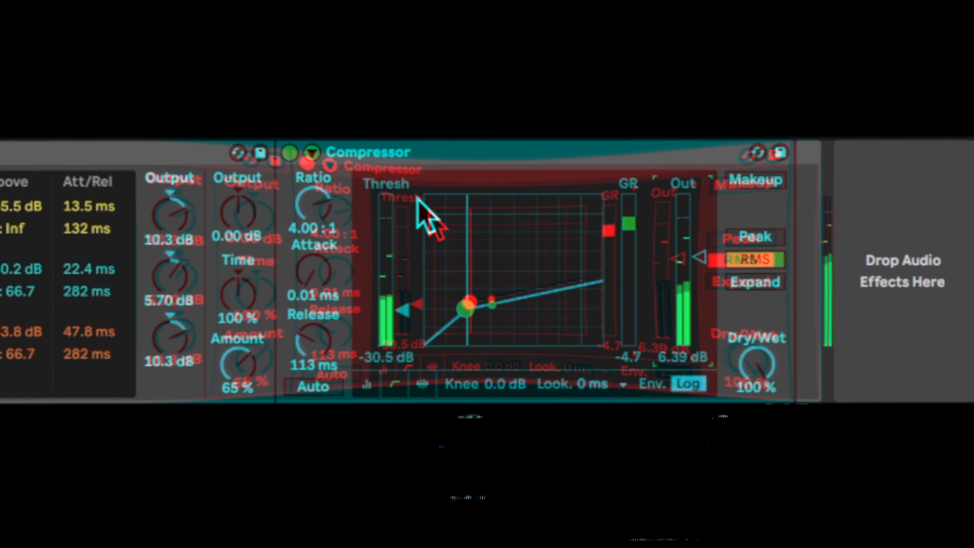
{"action": "left_click", "coordinate": [291, 153]}
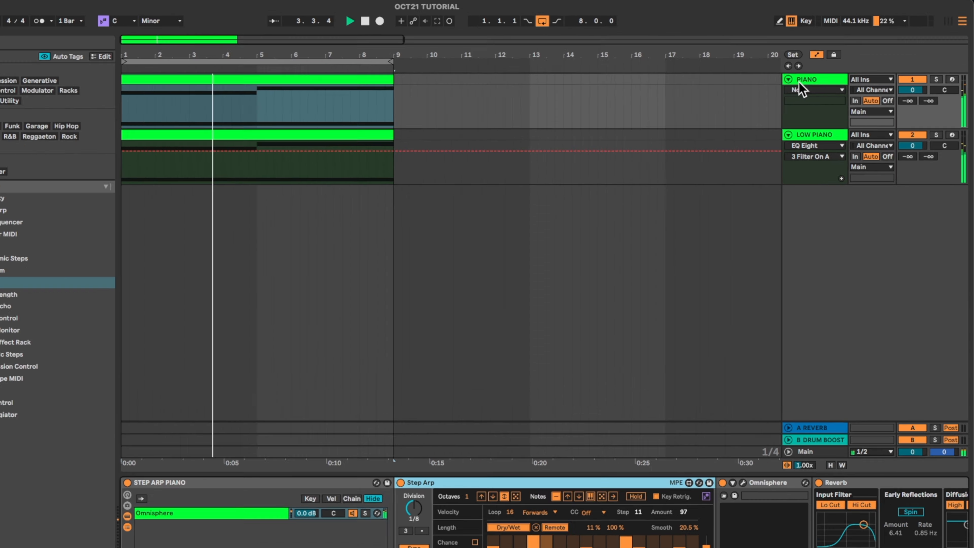
Group the PIANO and LOW PIANO tracks and rename the group track "pianop"
{"action": "left_click", "coordinate": [800, 80]}
{"action": "left_click", "coordinate": [812, 134], "text": "shift"}
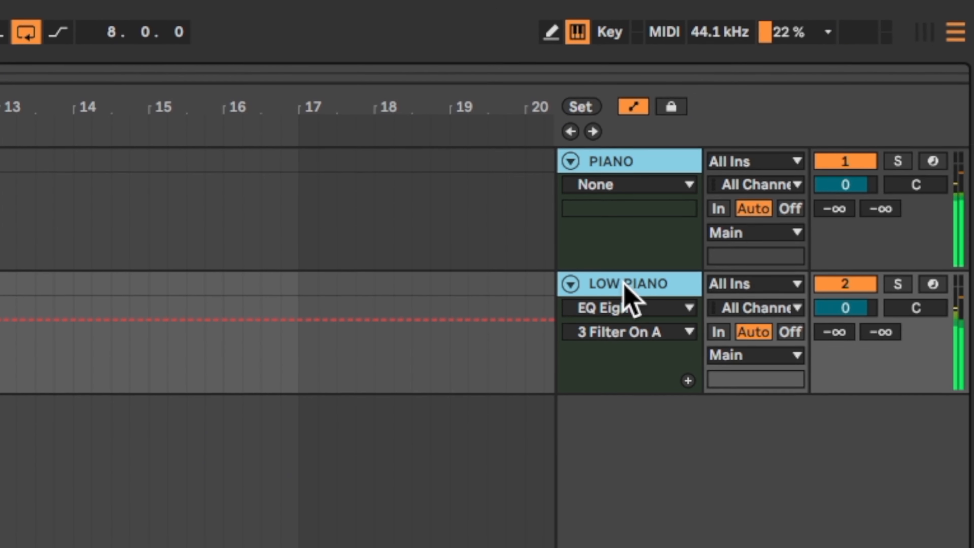
{"action": "key", "text": "ctrl+g"}
{"action": "left_click", "coordinate": [637, 160]}
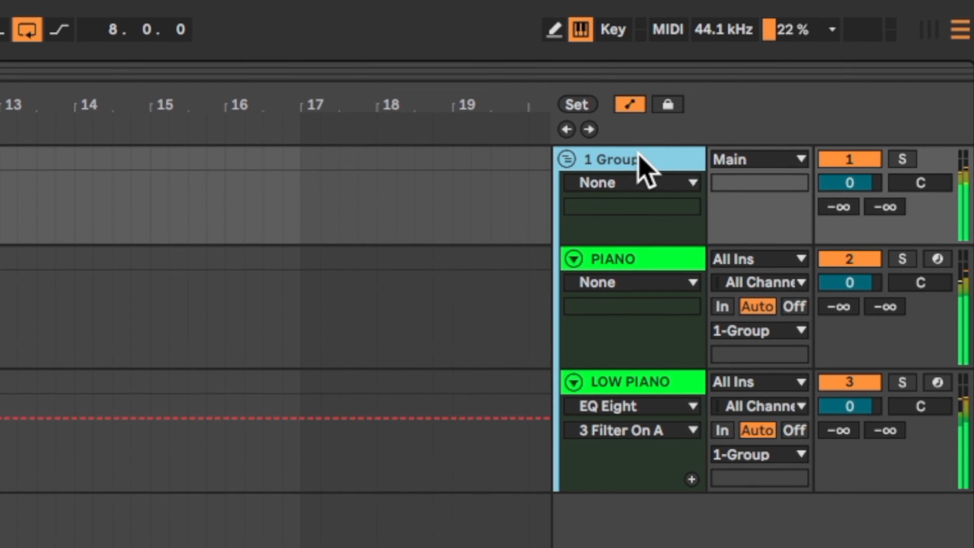
{"action": "key", "text": "ctrl+r"}
{"action": "type", "text": "pianop"}
{"action": "key", "text": "Return"}
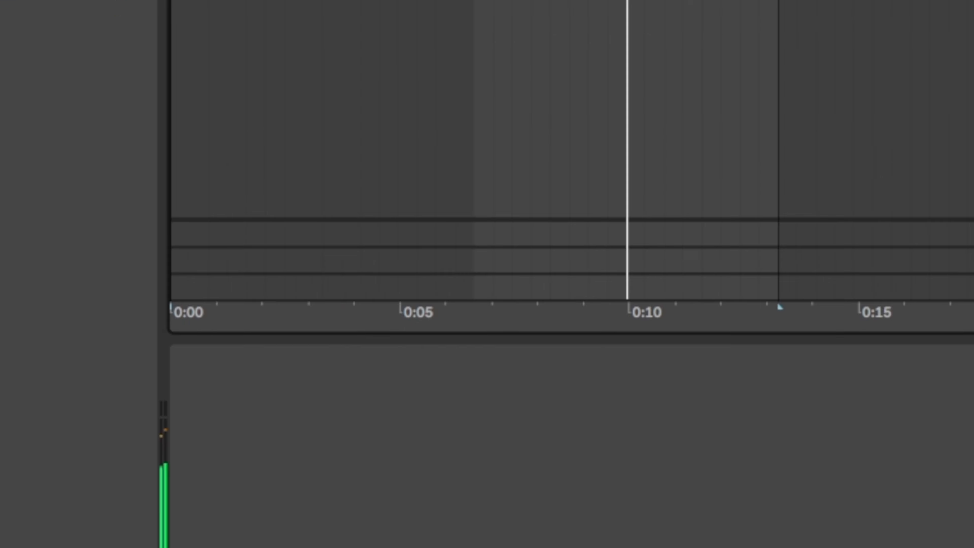
Keep the Saturator on Analog Clip, turn off its Color option, and lower the OTT's Amount on the piano group
{"action": "left_click", "coordinate": [450, 286]}
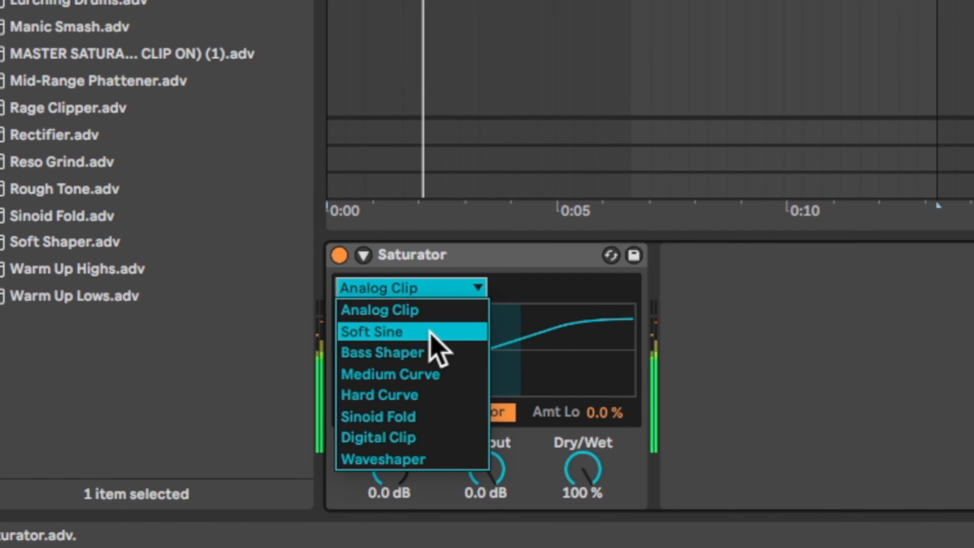
{"action": "left_click", "coordinate": [498, 449]}
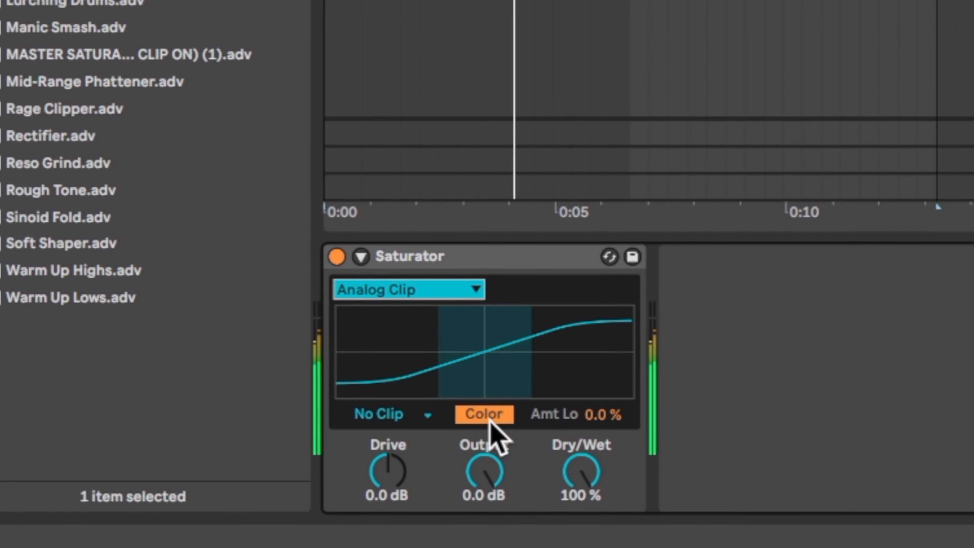
{"action": "left_click", "coordinate": [469, 418]}
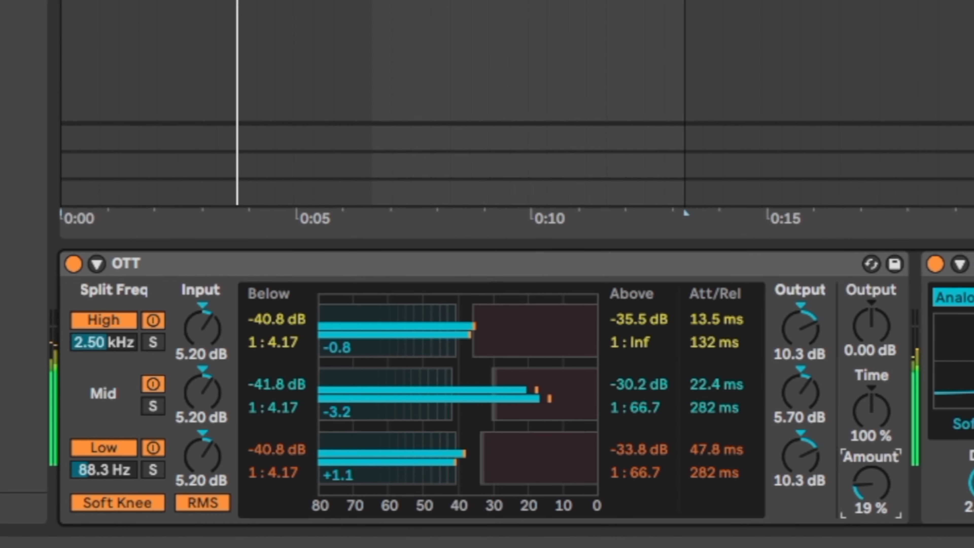
{"action": "left_click_drag", "start_coordinate": [870, 484], "coordinate": [870, 498]}
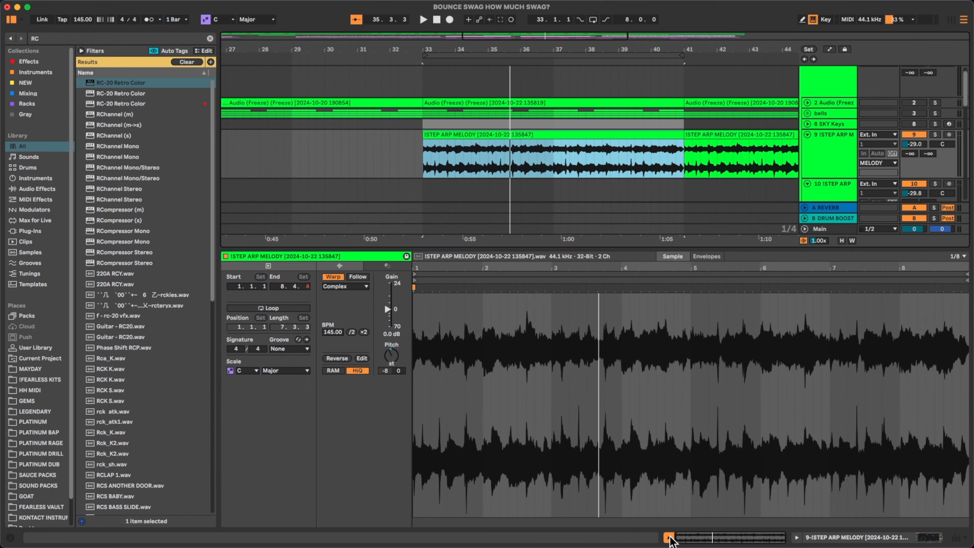
In the BOUNCE SWAG HOW MUCH SWAG? project, hide the clip detail view and show the arrangement from about bar 38 to 55
{"action": "left_click", "coordinate": [668, 537]}
{"action": "left_click_drag", "start_coordinate": [769, 48], "coordinate": [414, 48]}
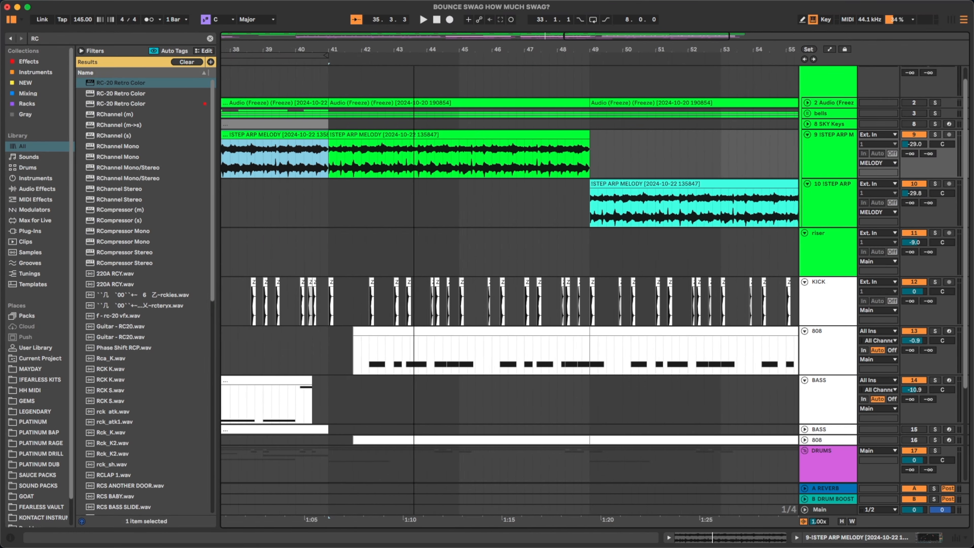